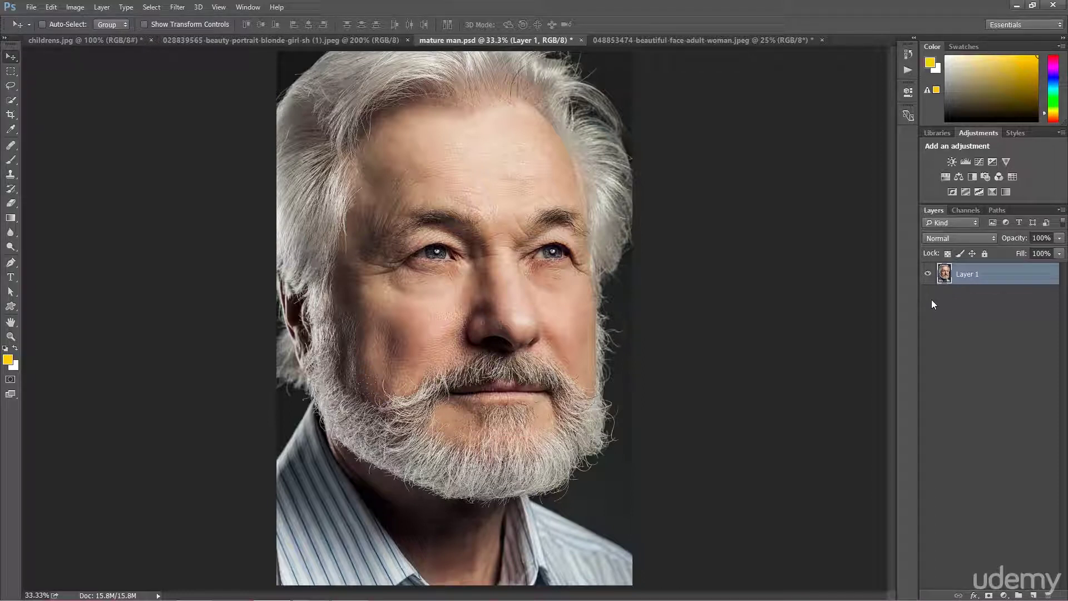
# Step: Duplicate Layer 1 twice and rename the lower copy 1 and the upper copy 2
pyautogui.hotkey('ctrl', 'j')
pyautogui.hotkey('ctrl', 'j')
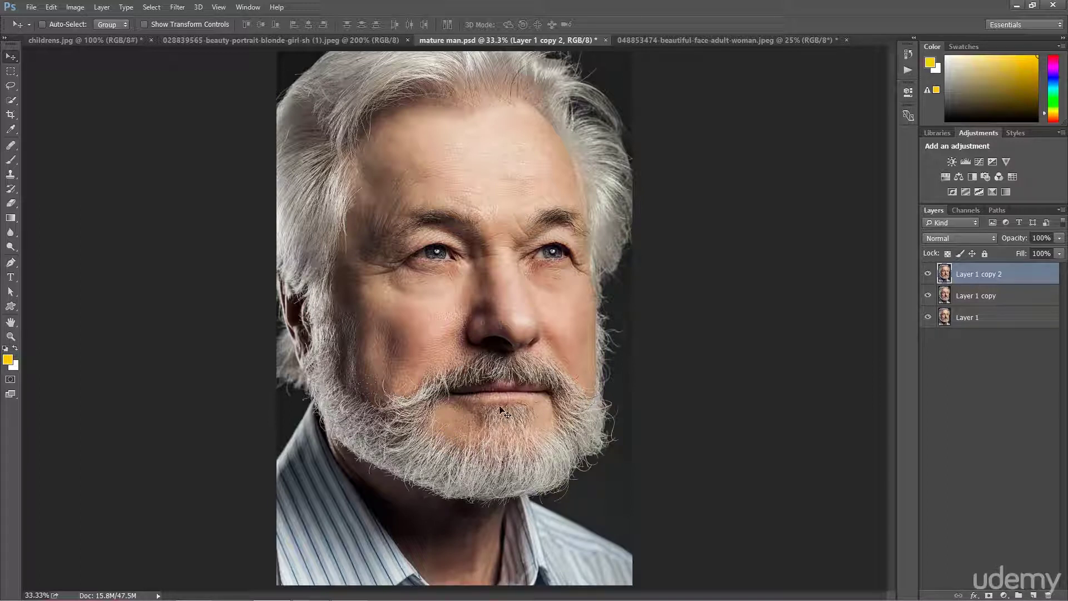
pyautogui.click(974, 301)
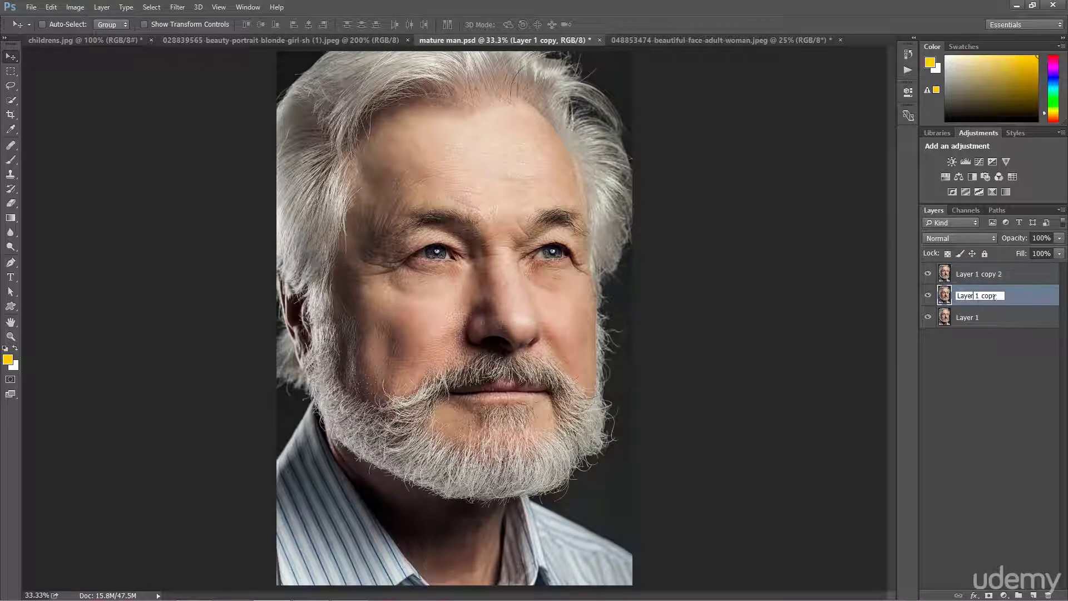
pyautogui.doubleClick(966, 296)
pyautogui.write('1')
pyautogui.press('Return')
pyautogui.doubleClick(982, 274)
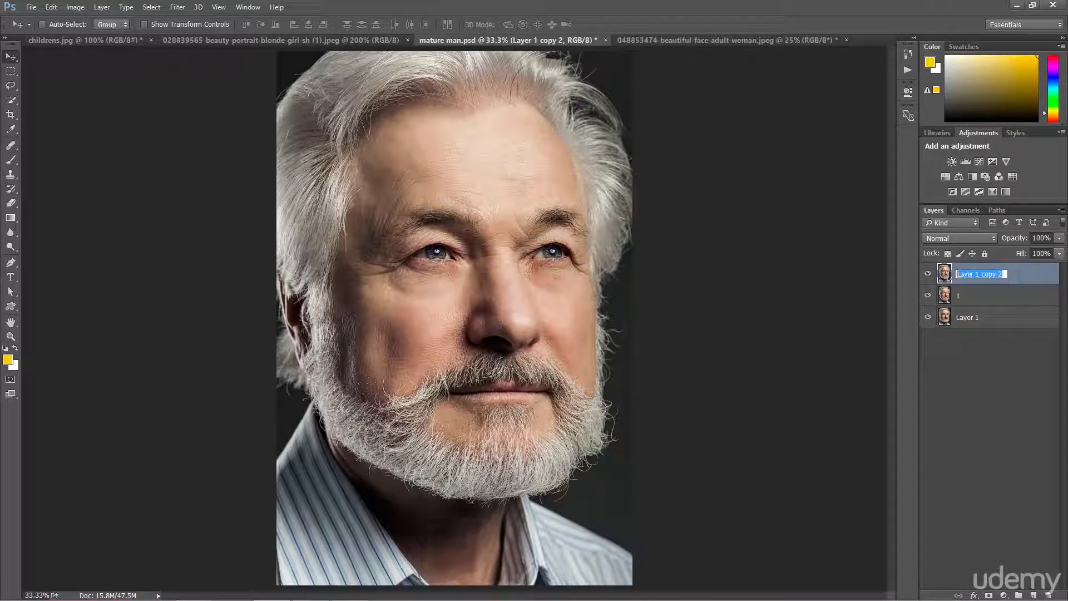
pyautogui.write('2')
pyautogui.press('Return')
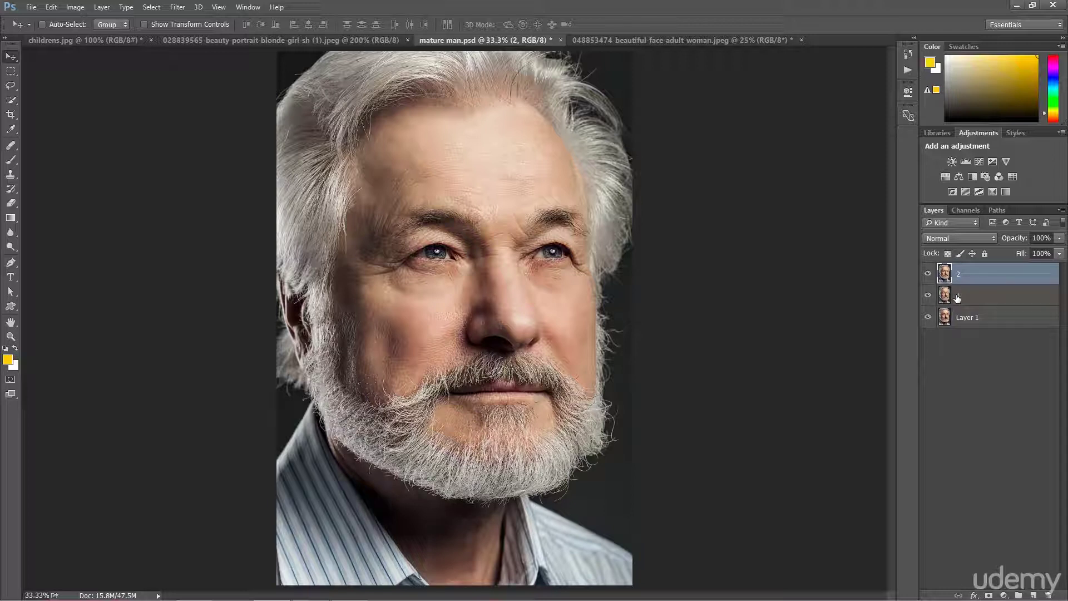
# Step: Group layers 1 and 2 and name the group Sharpen
pyautogui.keyDown('ctrl'); pyautogui.click(961, 298); pyautogui.keyUp('ctrl')
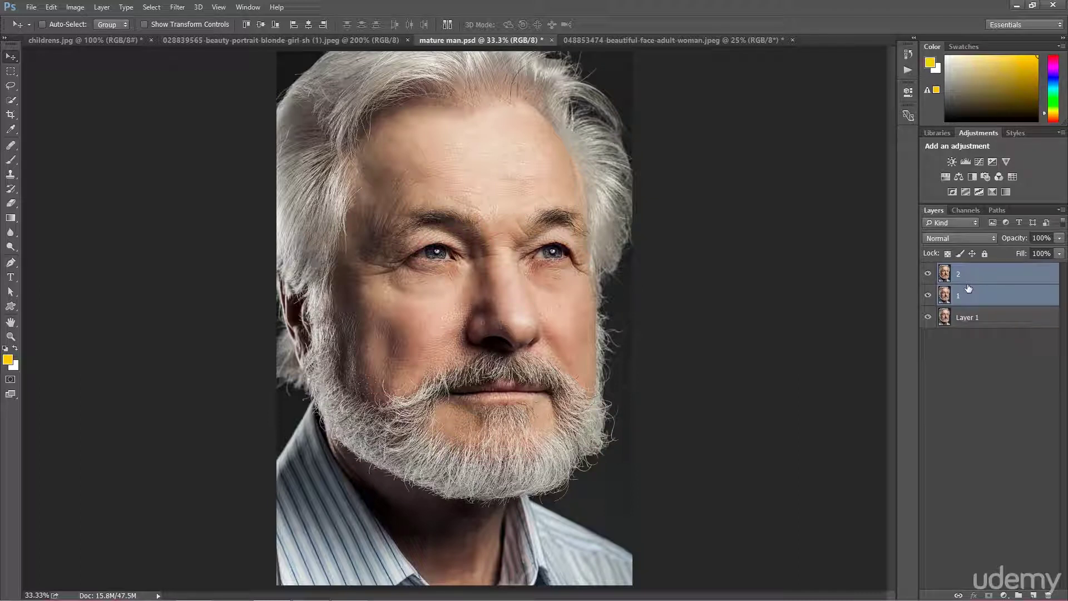
pyautogui.hotkey('ctrl', 'g')
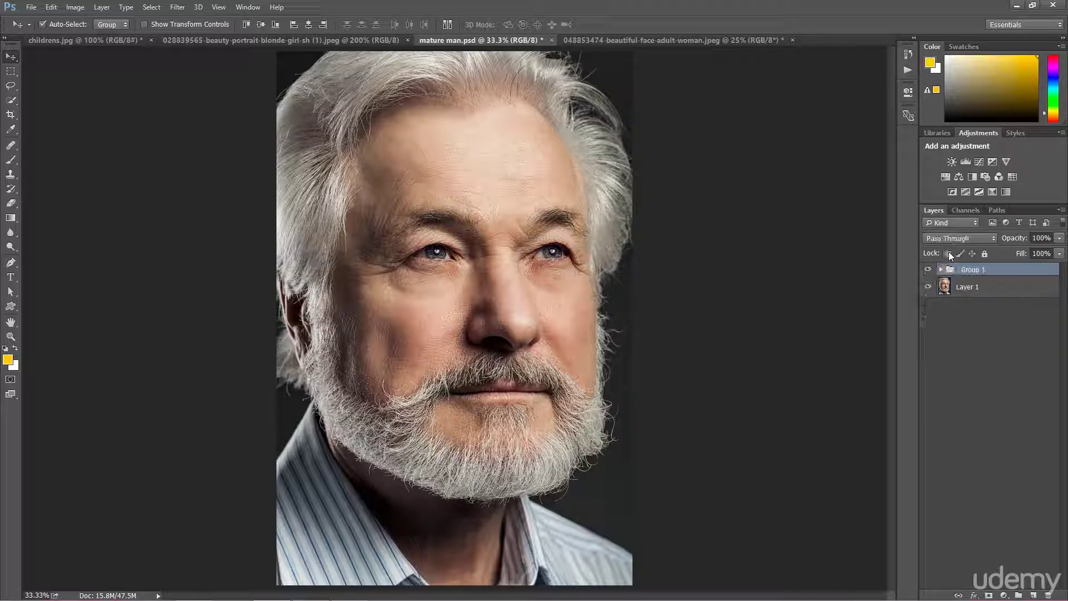
pyautogui.doubleClick(973, 269)
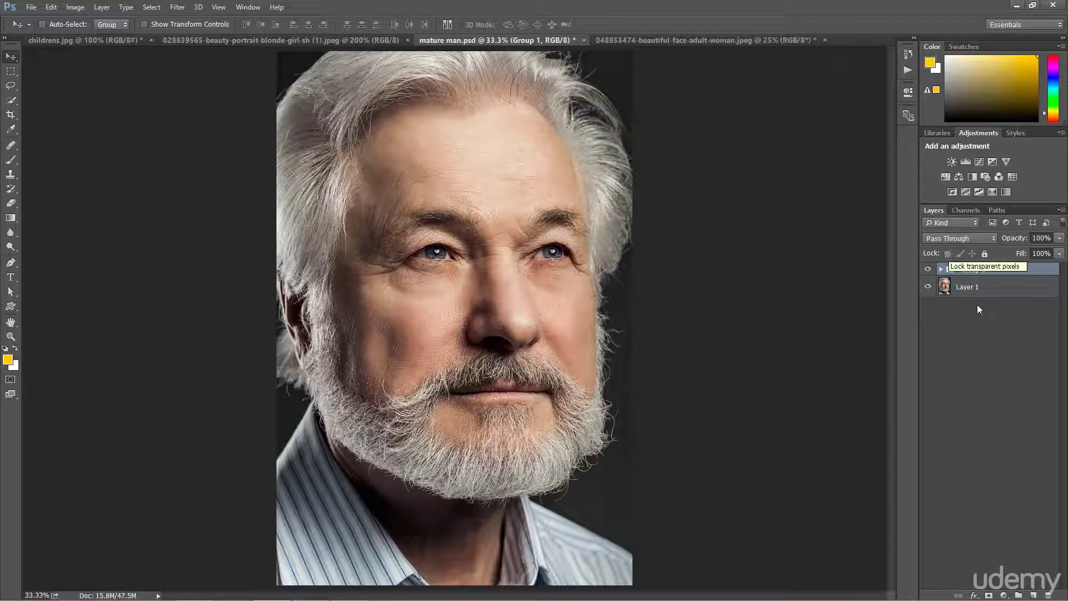
pyautogui.click(981, 270)
pyautogui.moveTo(994, 271); pyautogui.dragTo(946, 287)
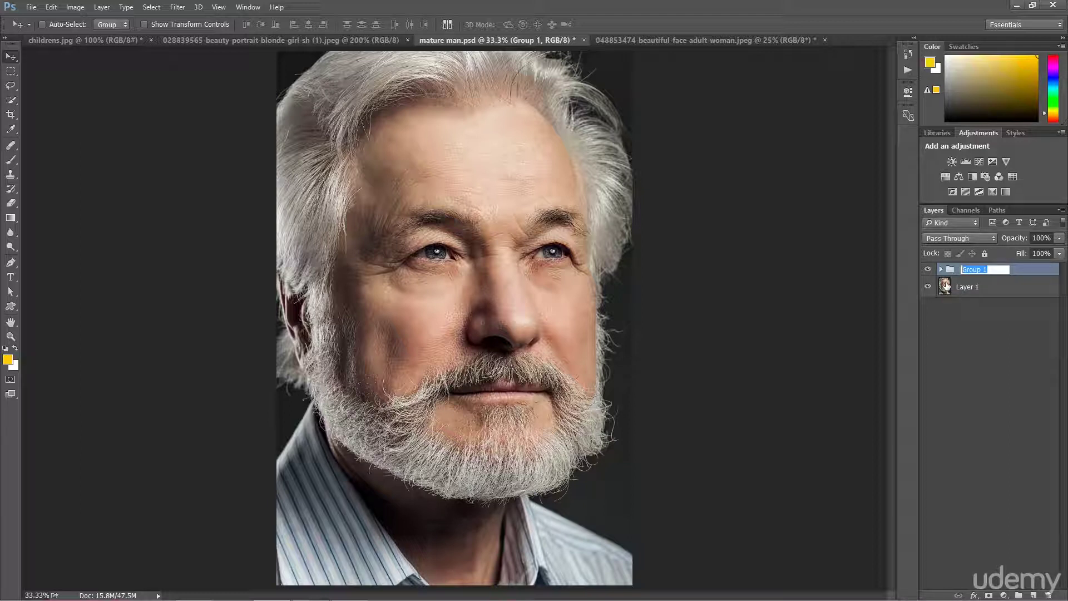
pyautogui.write('Sharpen')
pyautogui.press('Return')
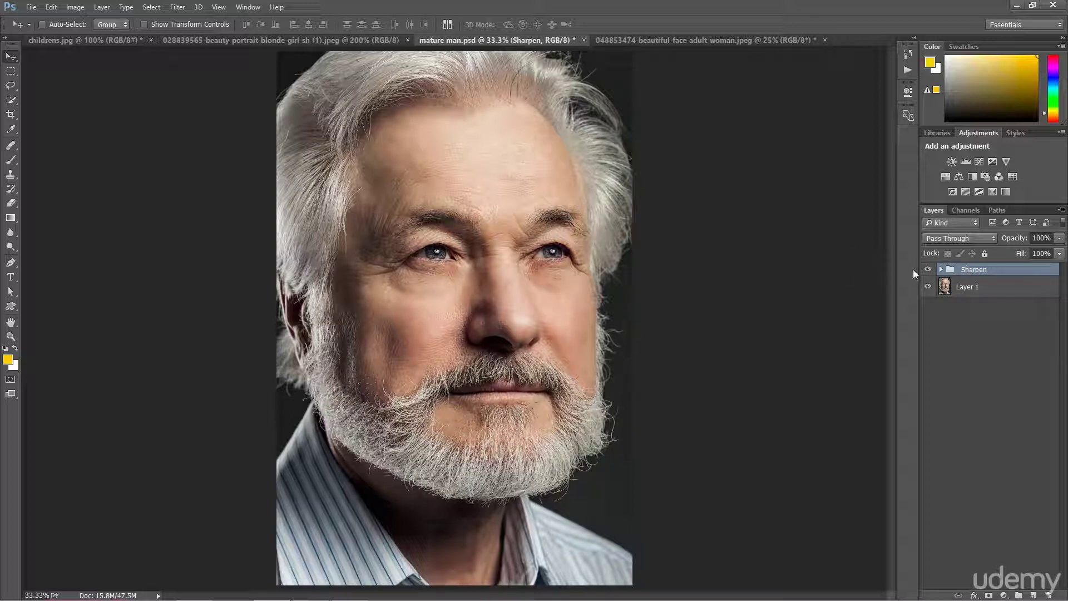
# Step: Expand the Sharpen group and set the group's blend mode to Overlay
pyautogui.click(940, 270)
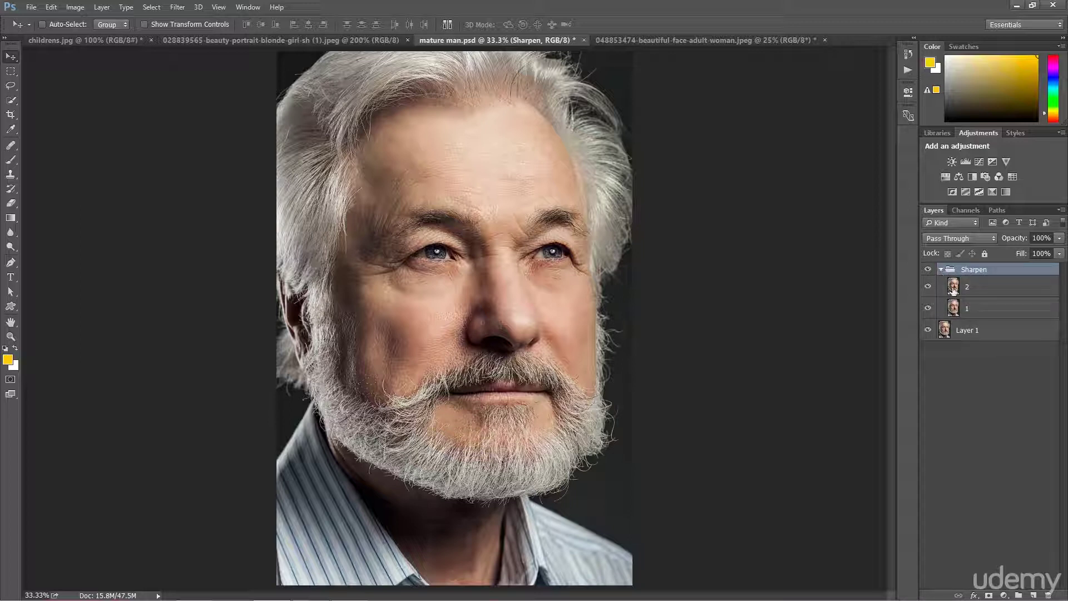
pyautogui.click(960, 288)
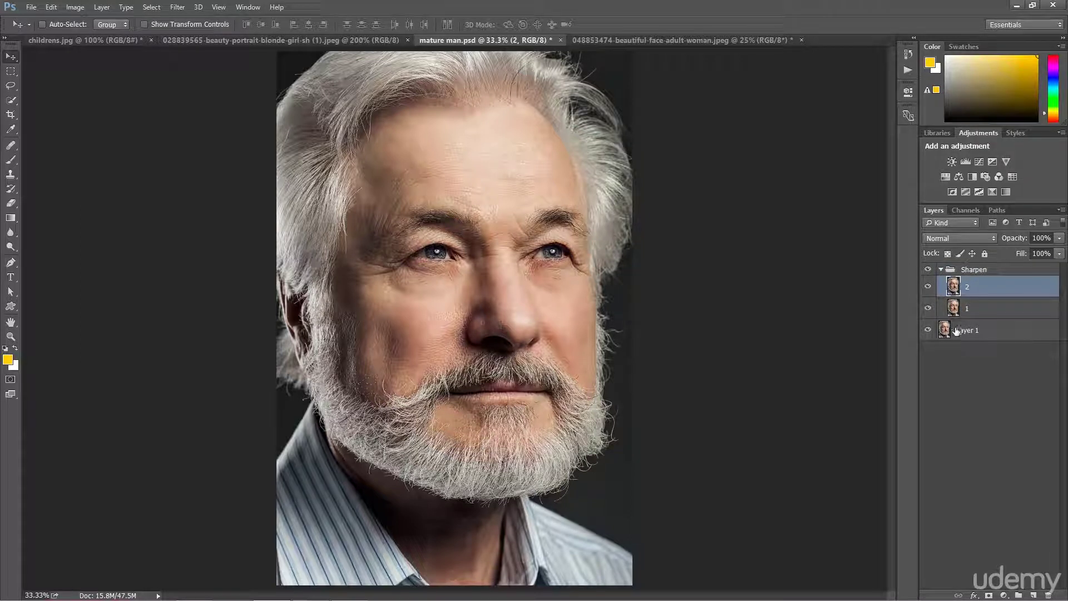
pyautogui.click(968, 272)
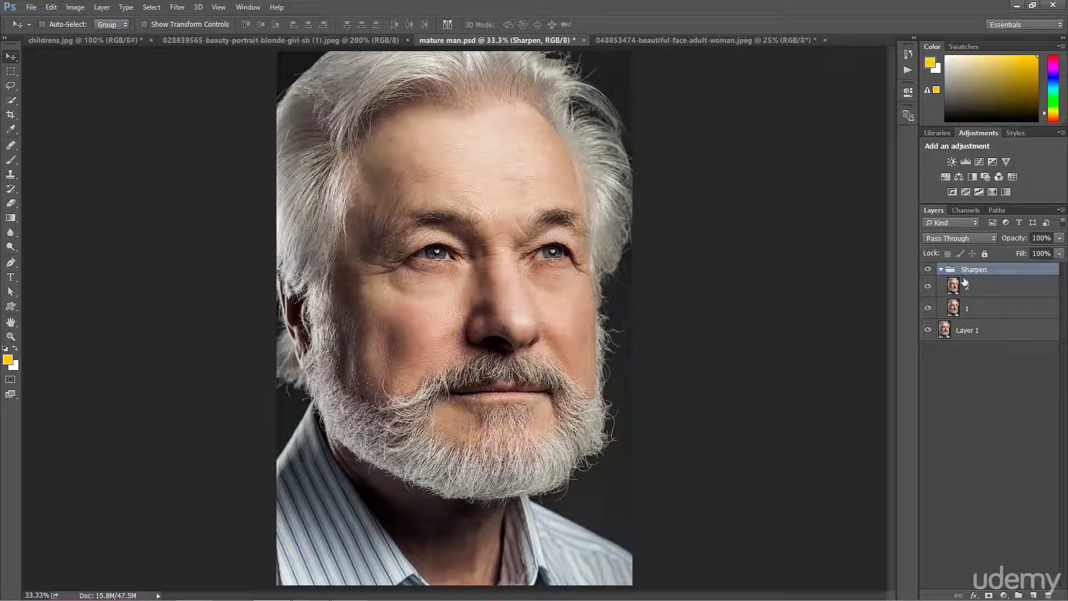
pyautogui.click(960, 239)
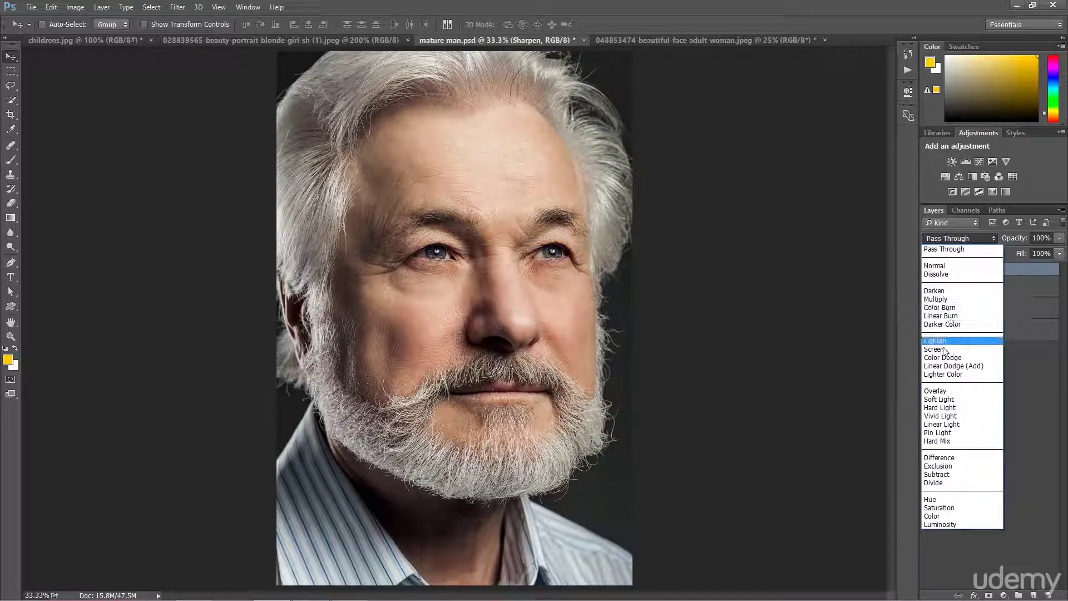
pyautogui.click(937, 391)
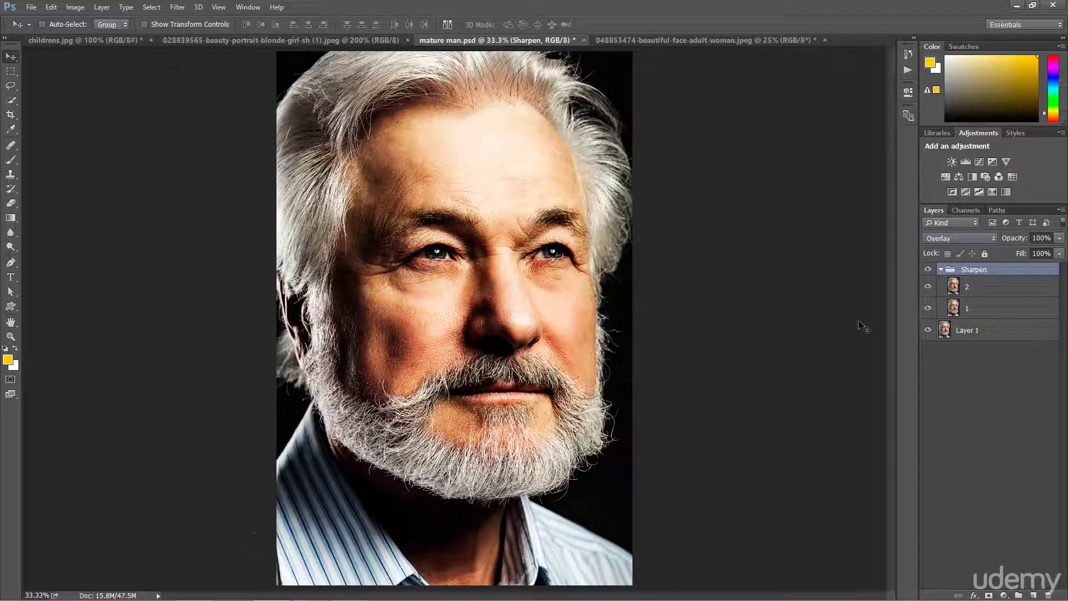
# Step: Set layer 2 in the Sharpen group to Vivid Light blending and invert its colors
pyautogui.click(965, 290)
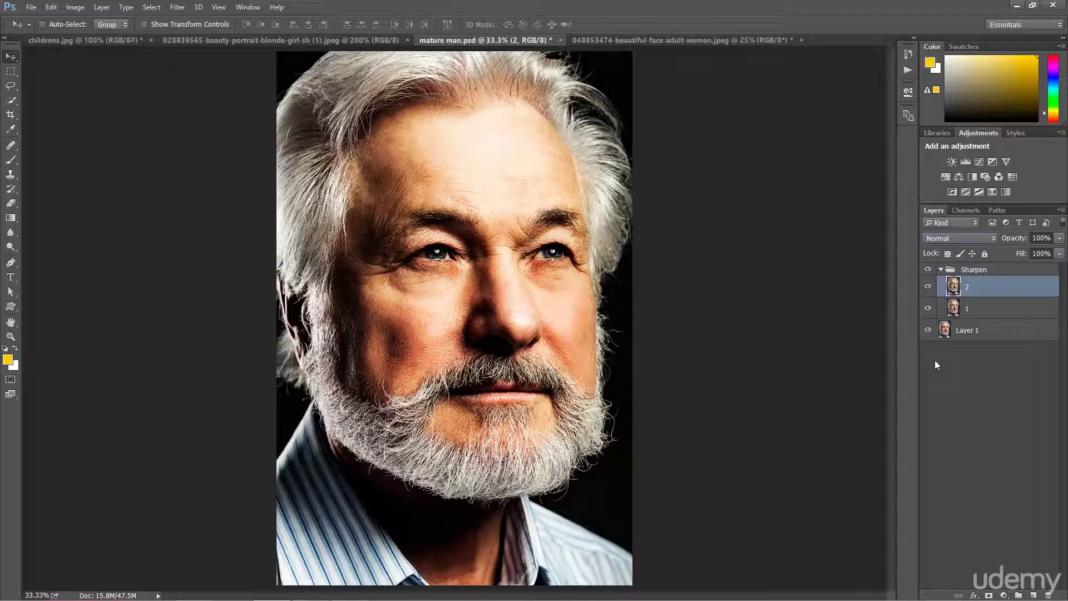
pyautogui.click(956, 239)
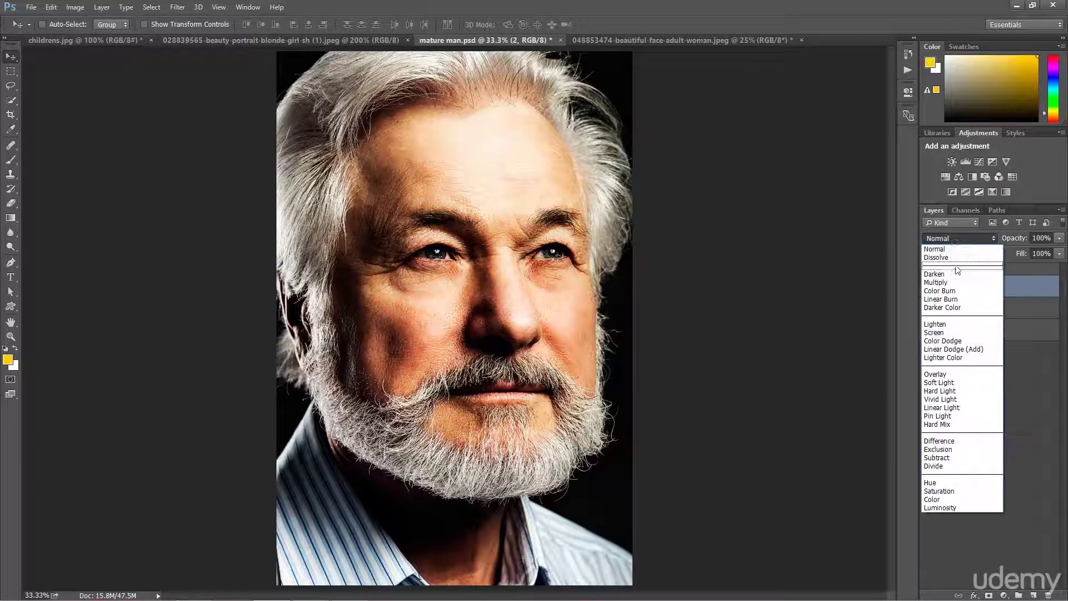
pyautogui.click(940, 399)
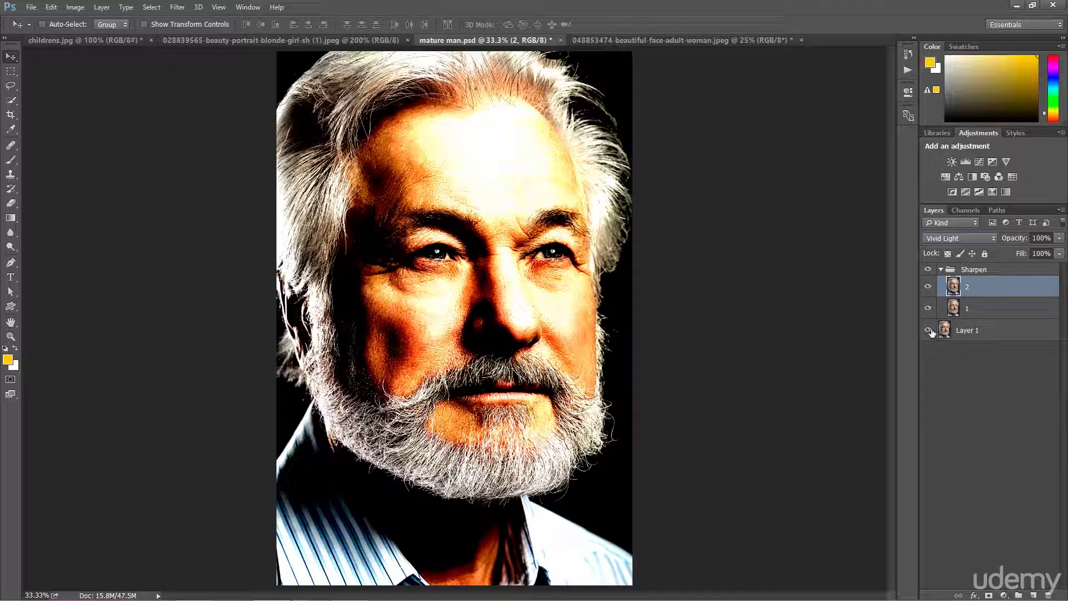
pyautogui.hotkey('ctrl', 'i')
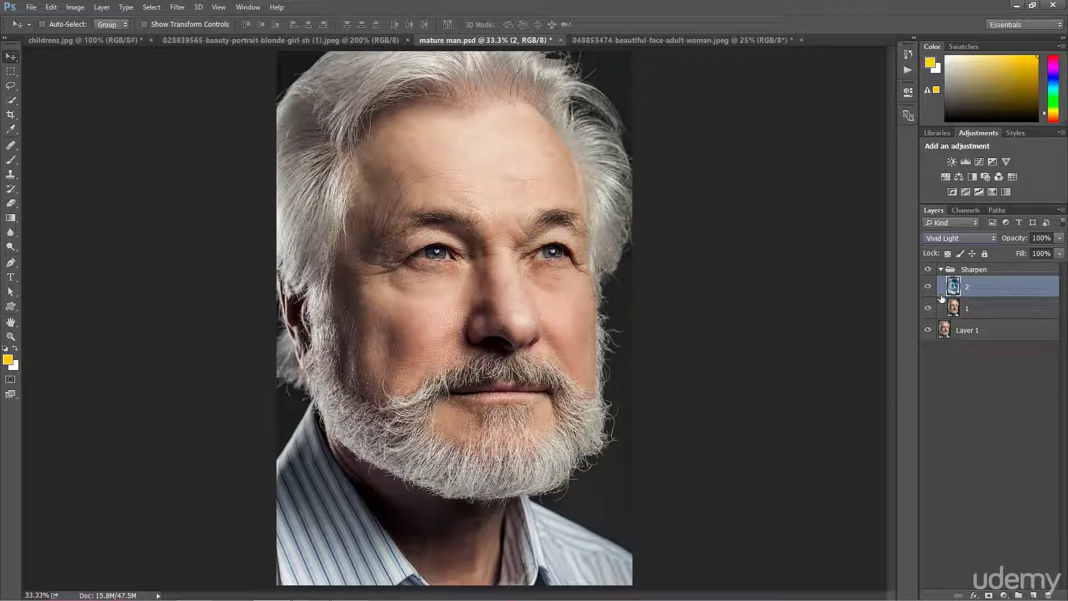
pyautogui.click(928, 270)
pyautogui.click(928, 270)
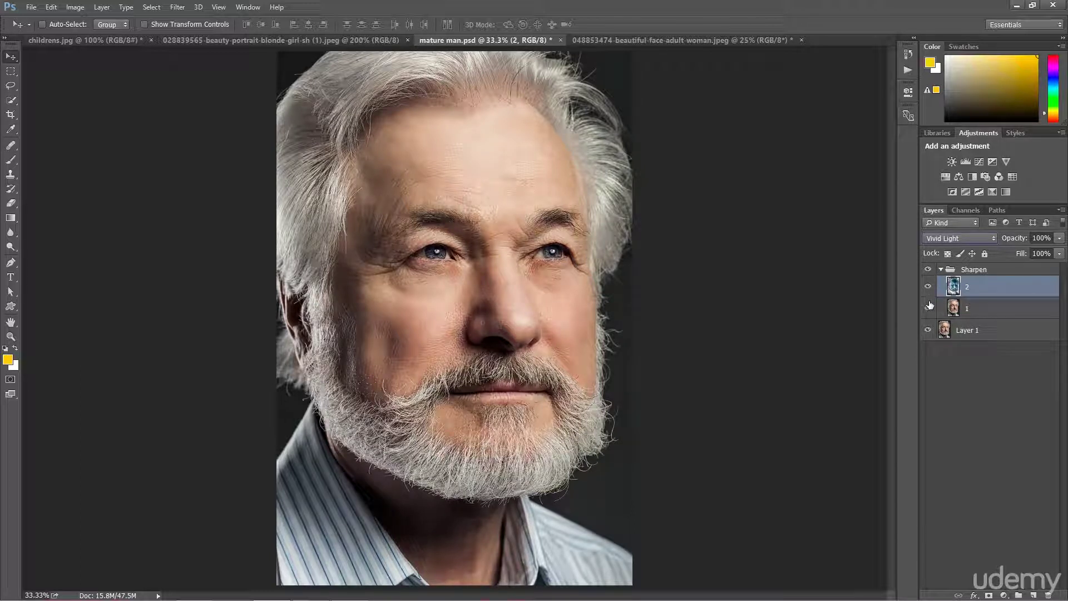
pyautogui.click(965, 271)
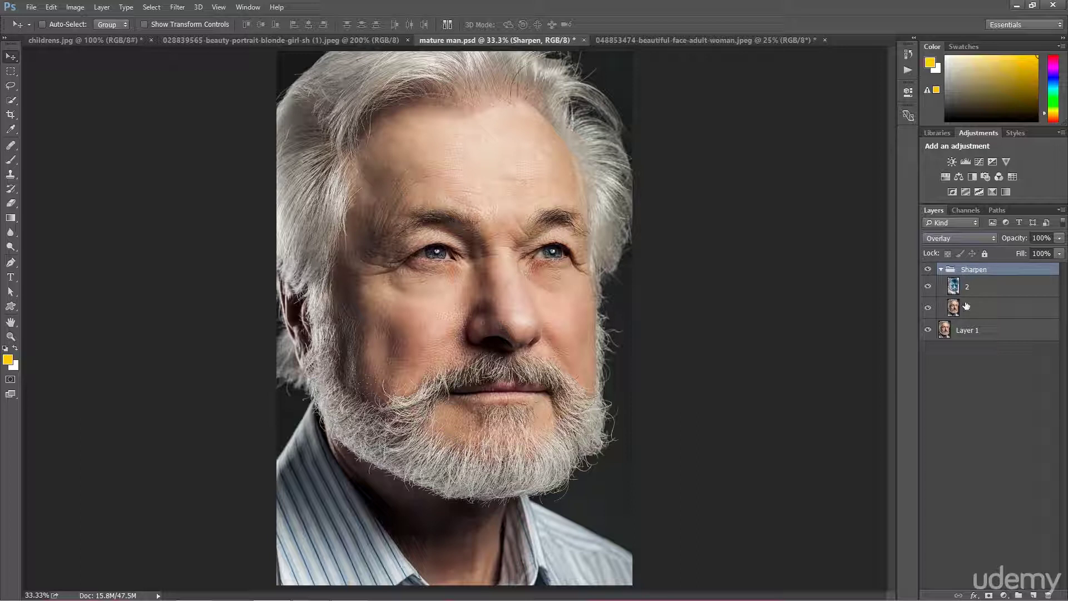
pyautogui.click(945, 334)
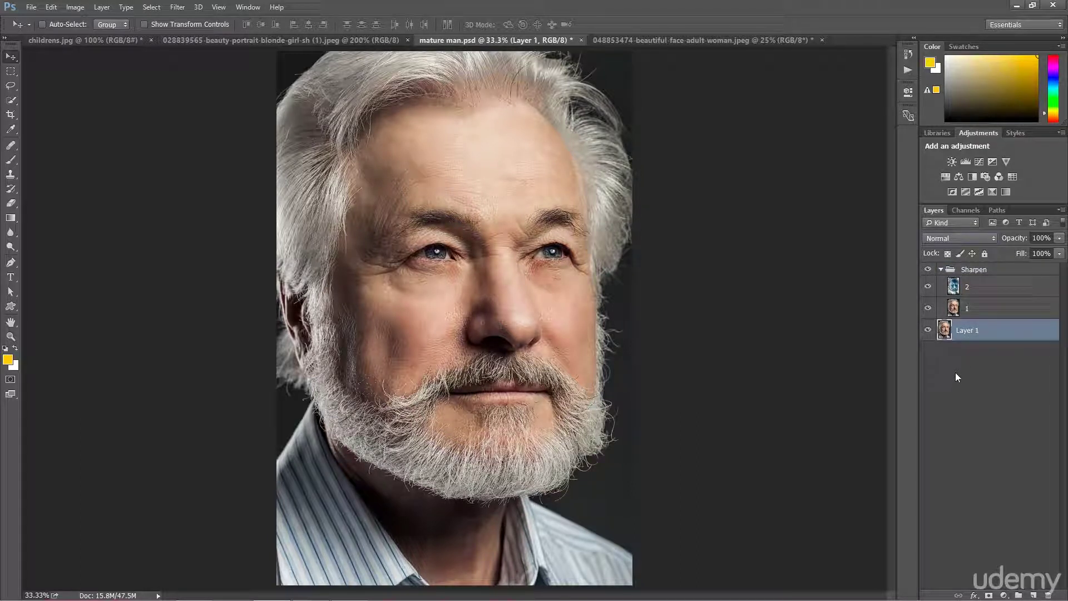
# Step: Apply a Gaussian Blur with a 4.4-pixel radius to layer 2 and compare the portrait with the Sharpen group hidden and shown
pyautogui.click(969, 291)
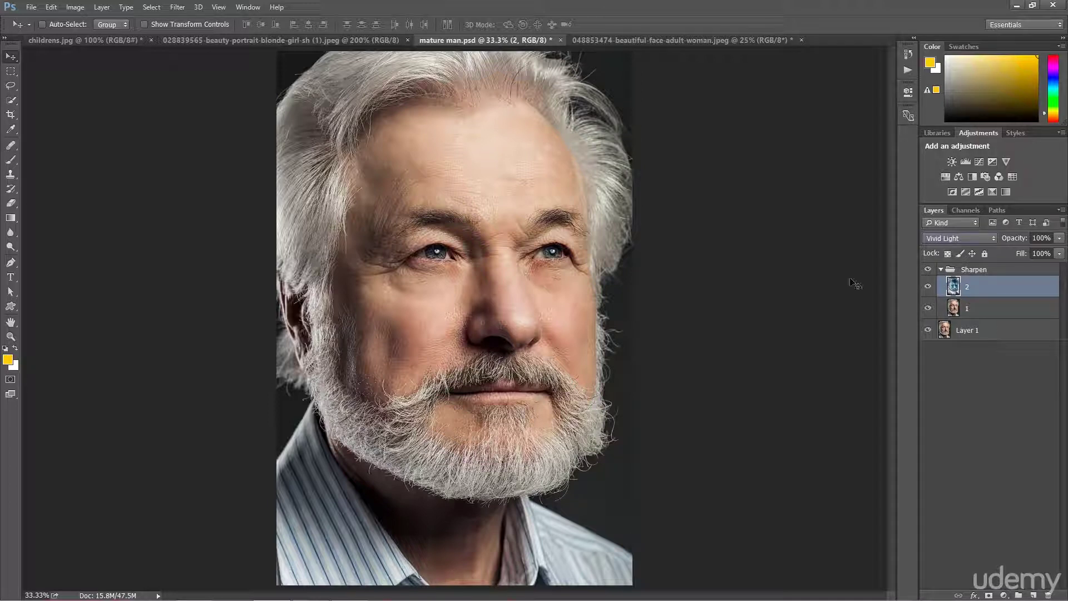
pyautogui.click(927, 270)
pyautogui.hotkey('ctrl', '+')
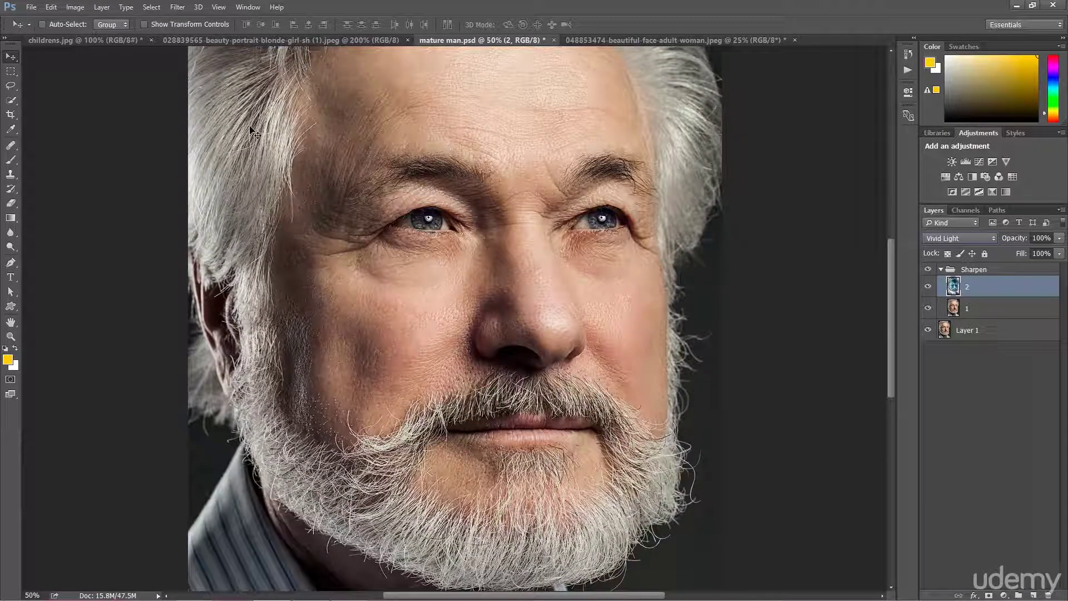
pyautogui.click(178, 8)
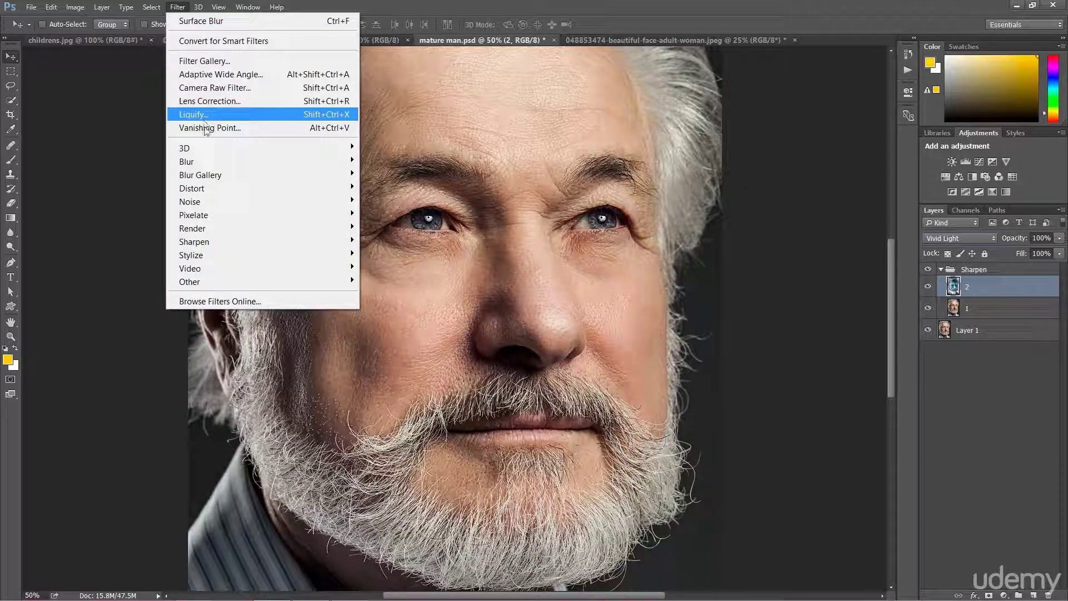
pyautogui.moveTo(239, 166)
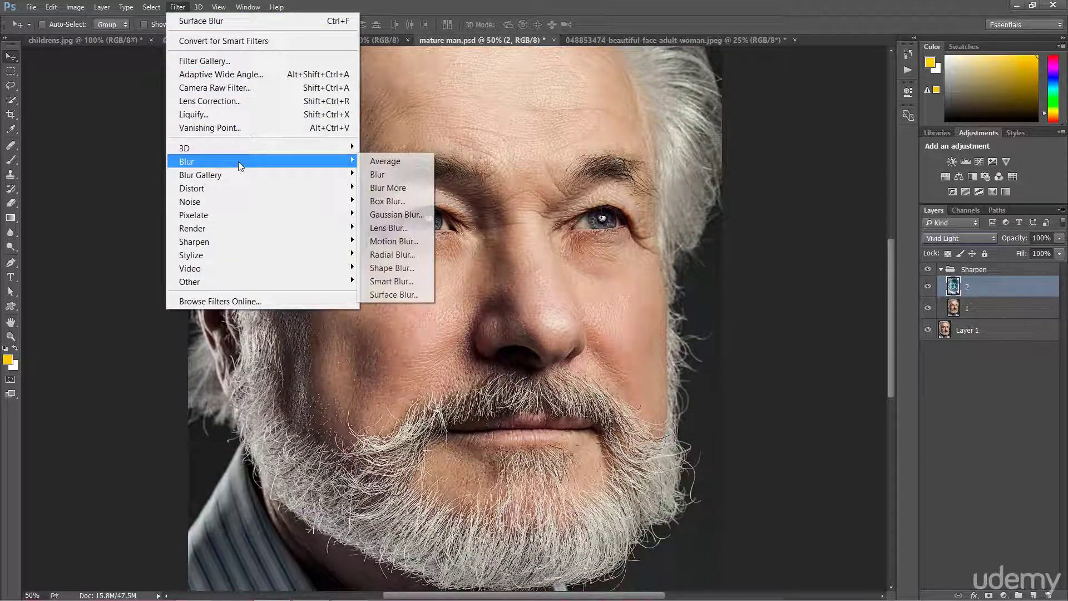
pyautogui.click(389, 214)
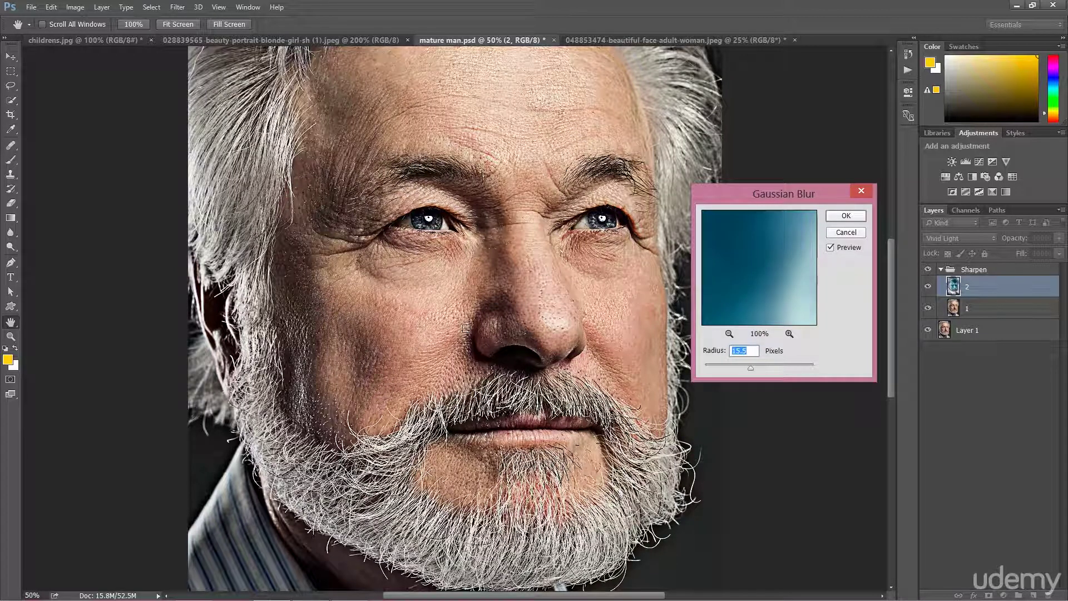
pyautogui.moveTo(749, 366); pyautogui.dragTo(729, 366)
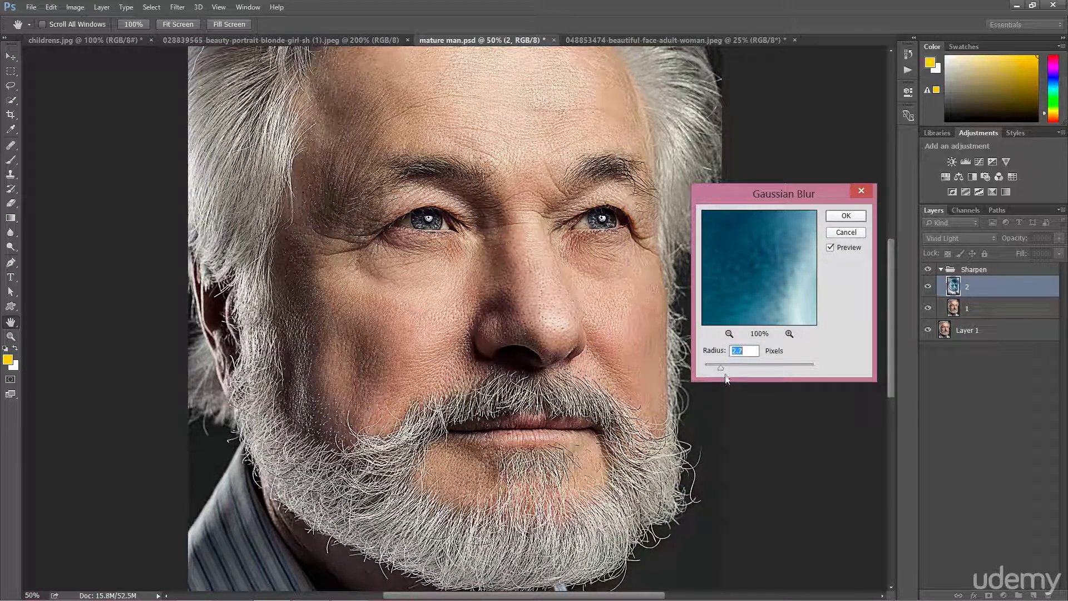
pyautogui.moveTo(730, 368); pyautogui.dragTo(769, 376)
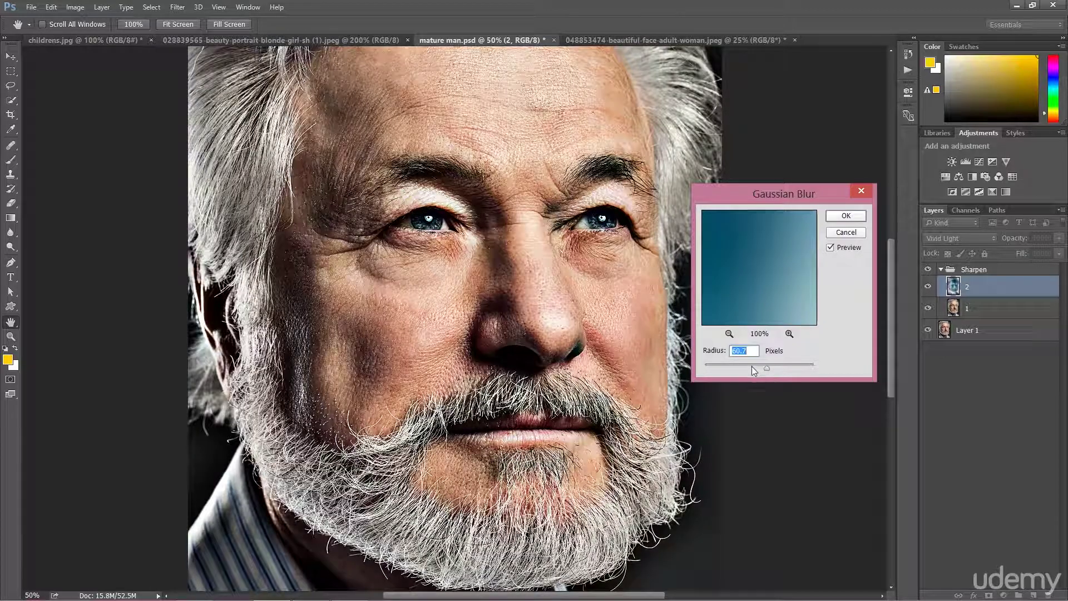
pyautogui.click(732, 365)
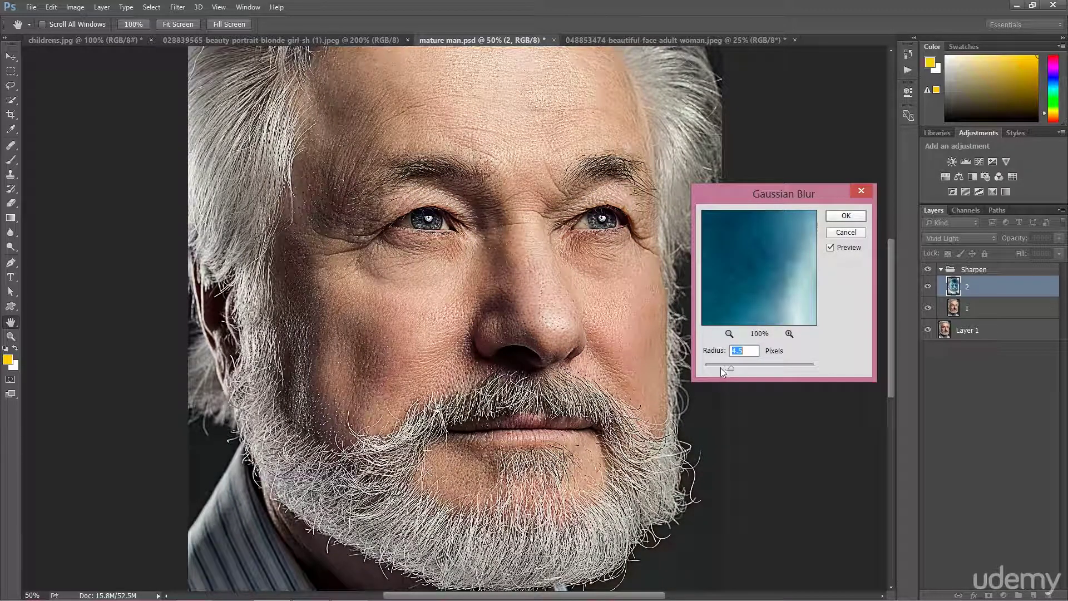
pyautogui.click(720, 367)
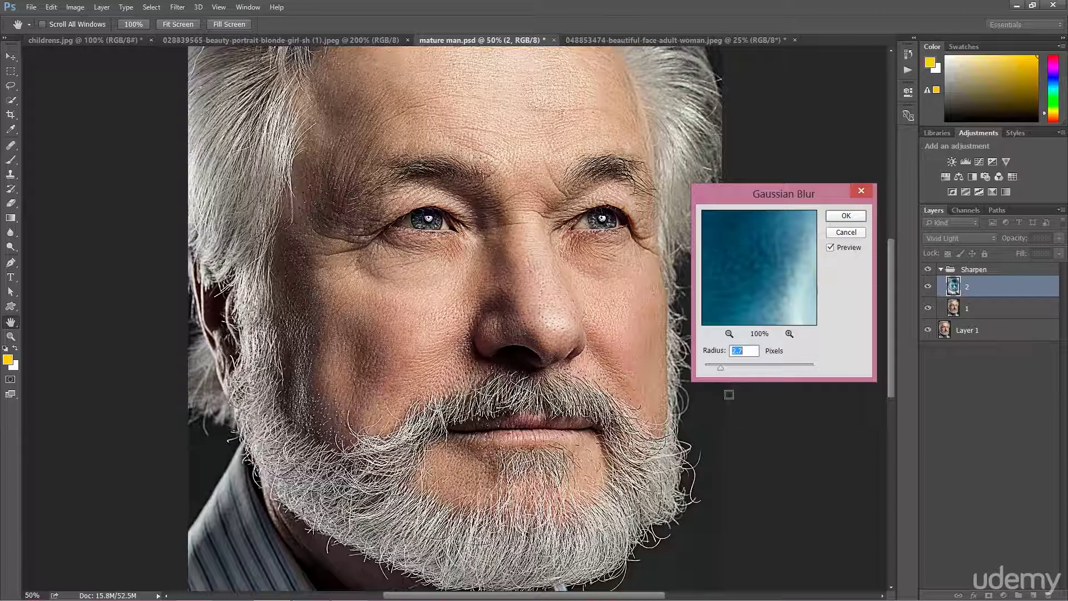
pyautogui.click(733, 366)
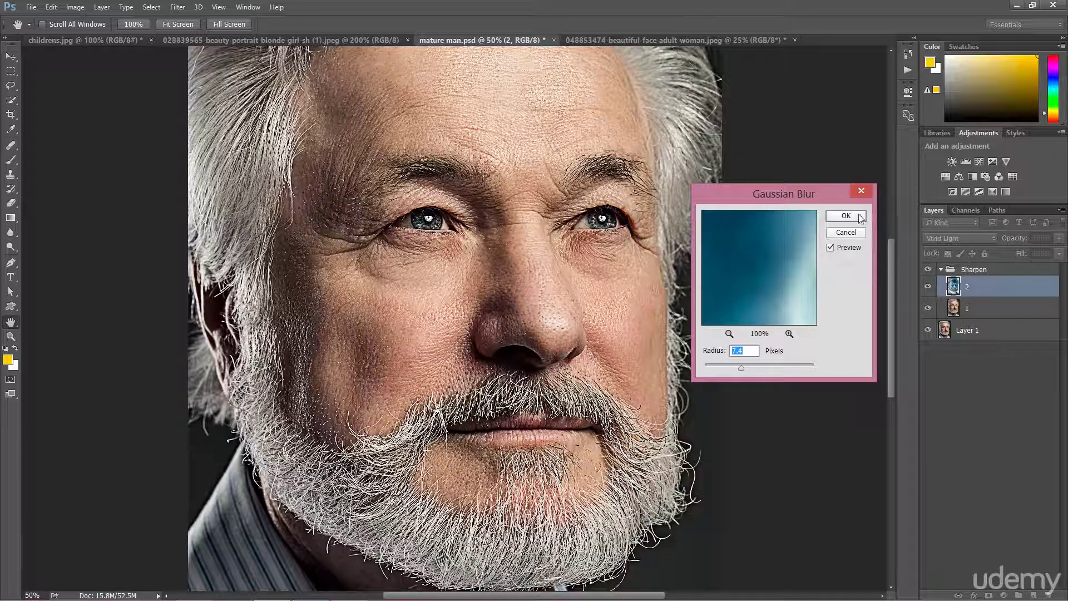
pyautogui.click(746, 368)
pyautogui.moveTo(759, 371); pyautogui.dragTo(730, 366)
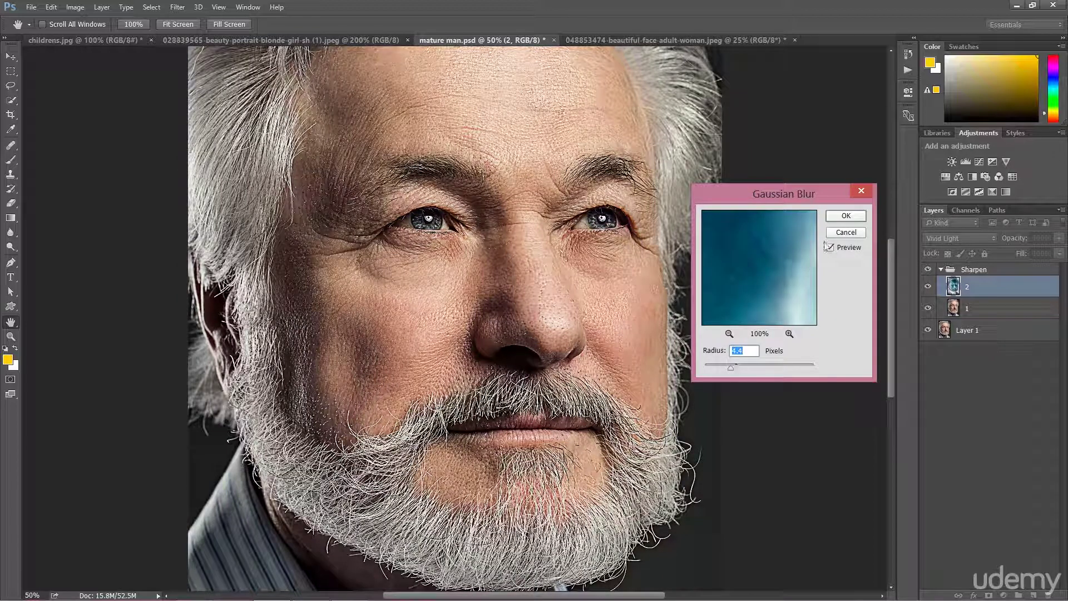
pyautogui.click(841, 217)
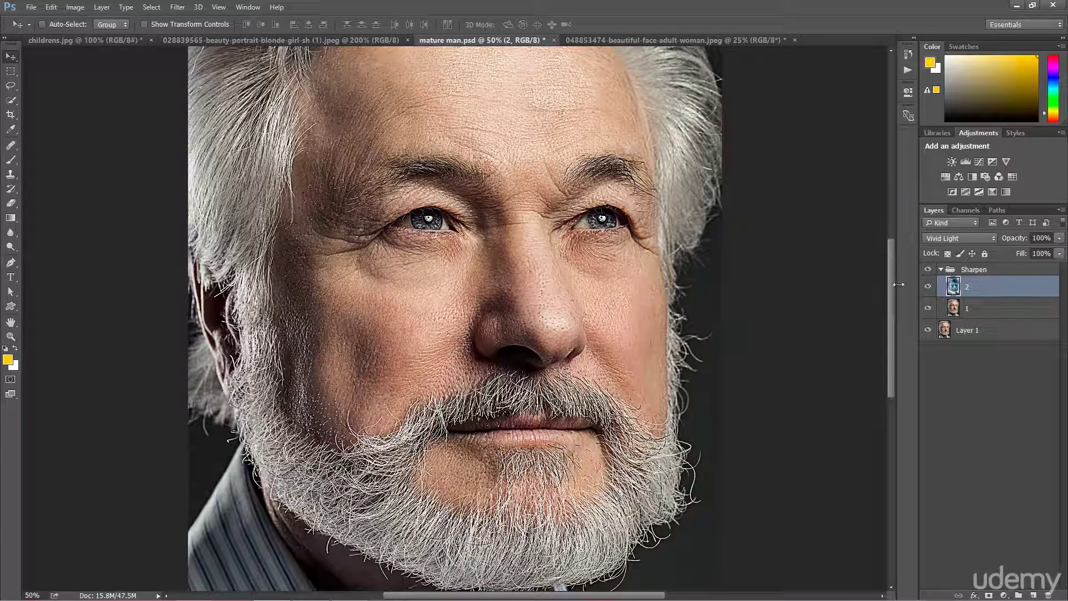
pyautogui.click(928, 270)
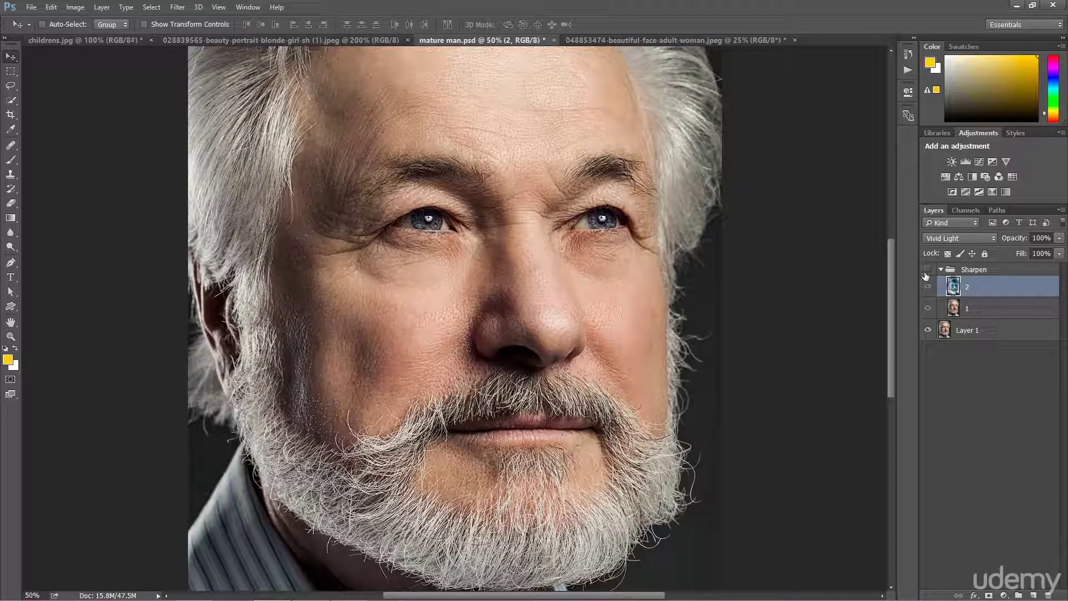
pyautogui.click(928, 270)
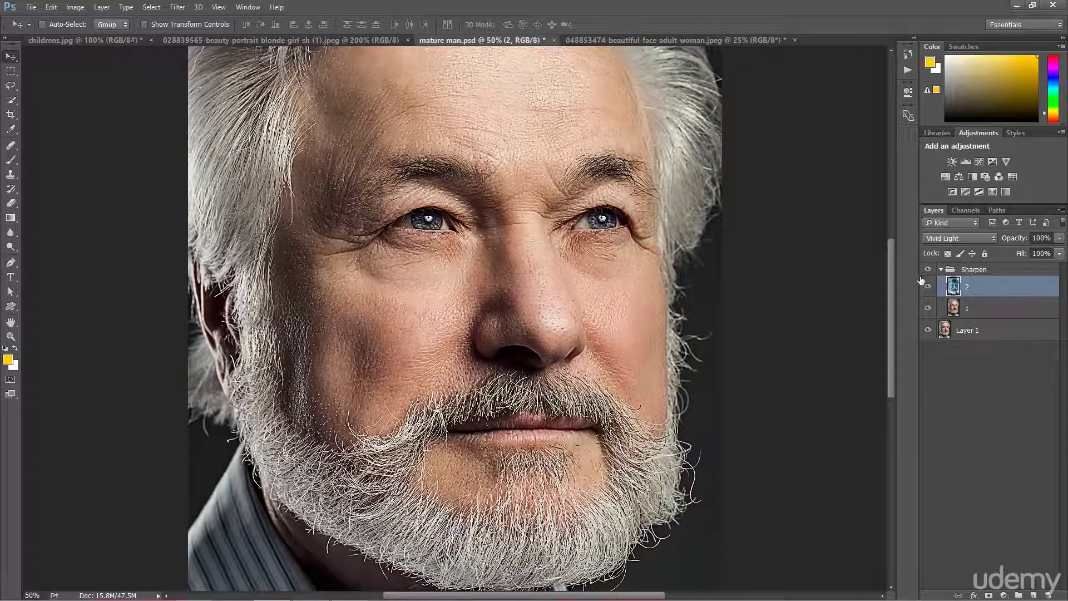
# Step: Lower the Sharpen group's opacity to 54%
pyautogui.click(973, 269)
pyautogui.click(1000, 238)
pyautogui.moveTo(1000, 238); pyautogui.dragTo(989, 238)
# Step: Add a layer mask to the Sharpen group and brush over the shaded side of the face in black
pyautogui.press('b')
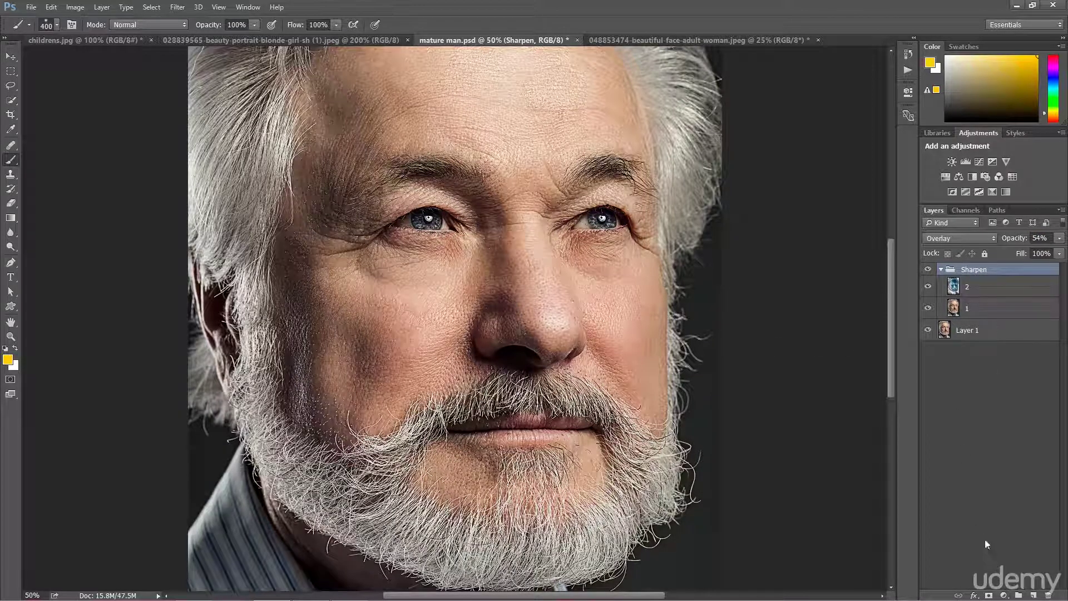
pyautogui.click(988, 596)
pyautogui.press('d')
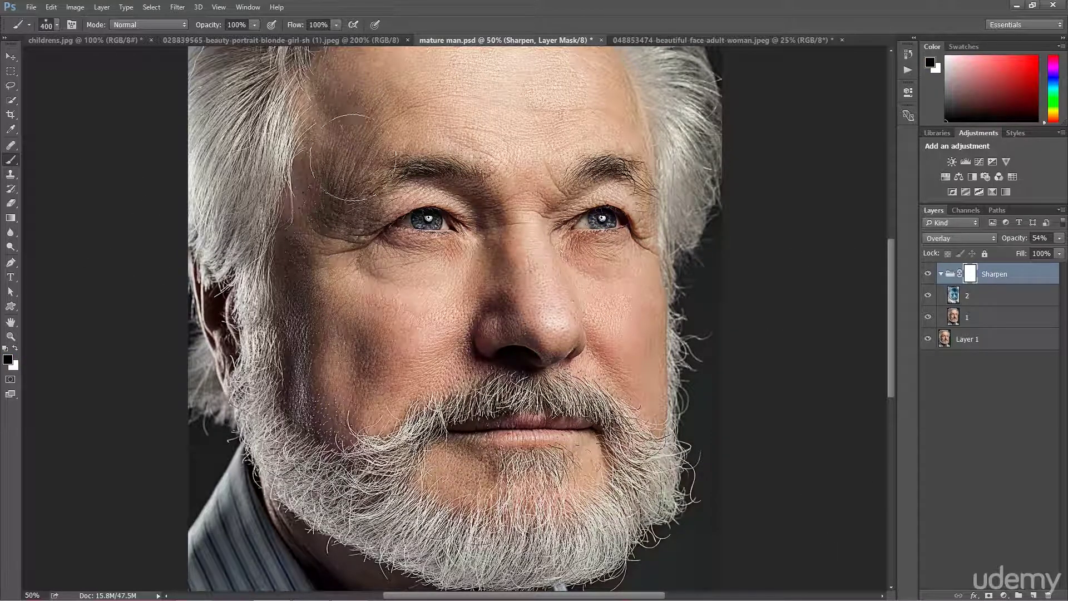
pyautogui.moveTo(314, 227)
pyautogui.mouseDown()
pyautogui.moveTo(303, 278)
pyautogui.moveTo(310, 358)
pyautogui.moveTo(334, 211)
pyautogui.moveTo(300, 390)
pyautogui.moveTo(342, 450)
pyautogui.moveTo(339, 424)
pyautogui.mouseUp()
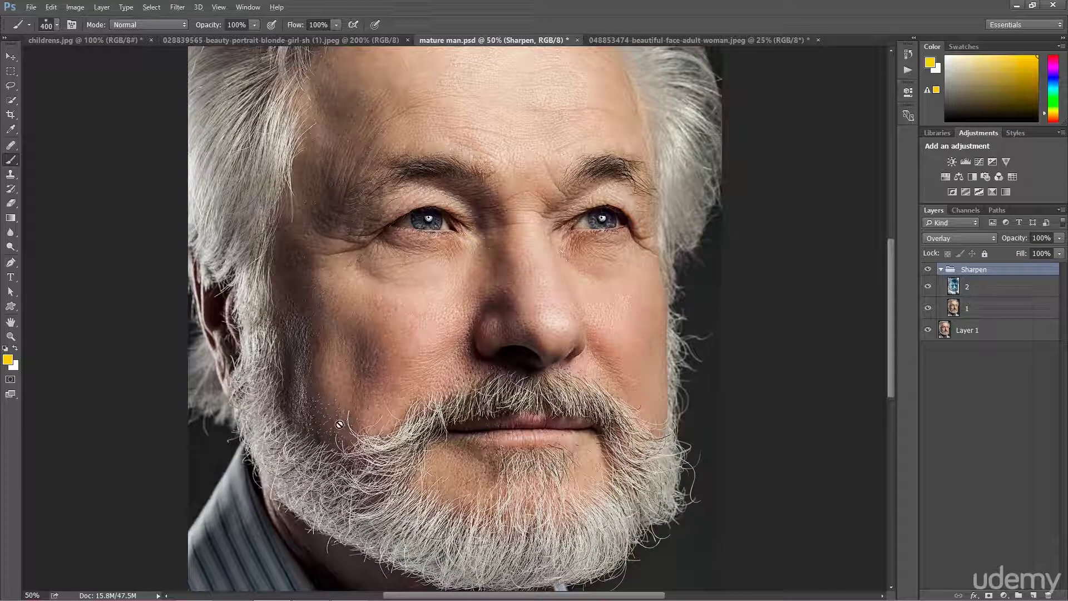
# Step: Toggle the Sharpen group's visibility to compare the portrait and open the Surface Blur filter for layer 2
pyautogui.click(928, 270)
pyautogui.click(928, 270)
pyautogui.click(957, 290)
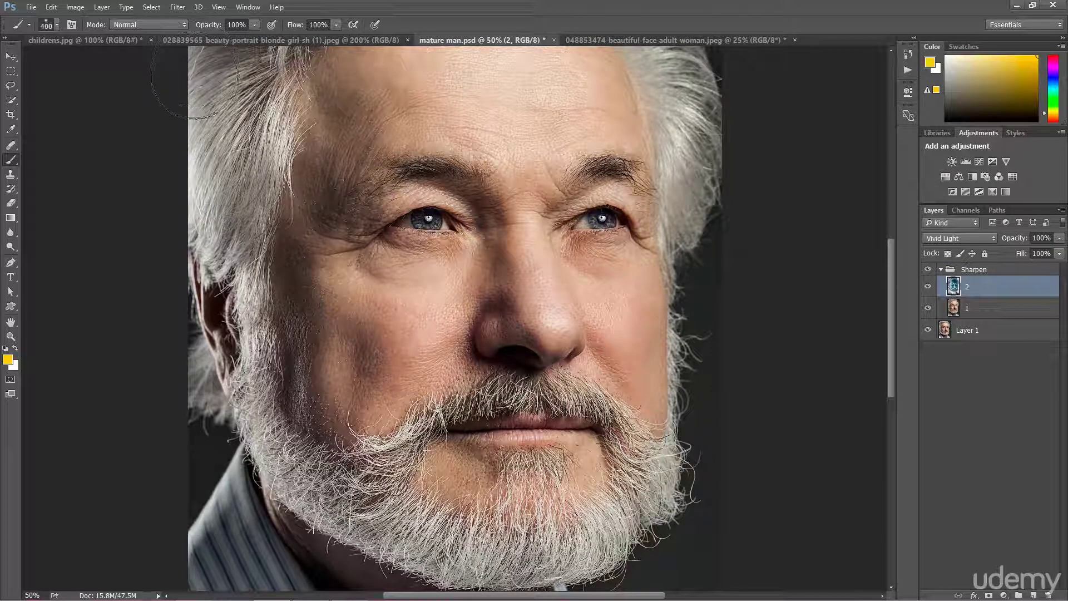
pyautogui.click(177, 9)
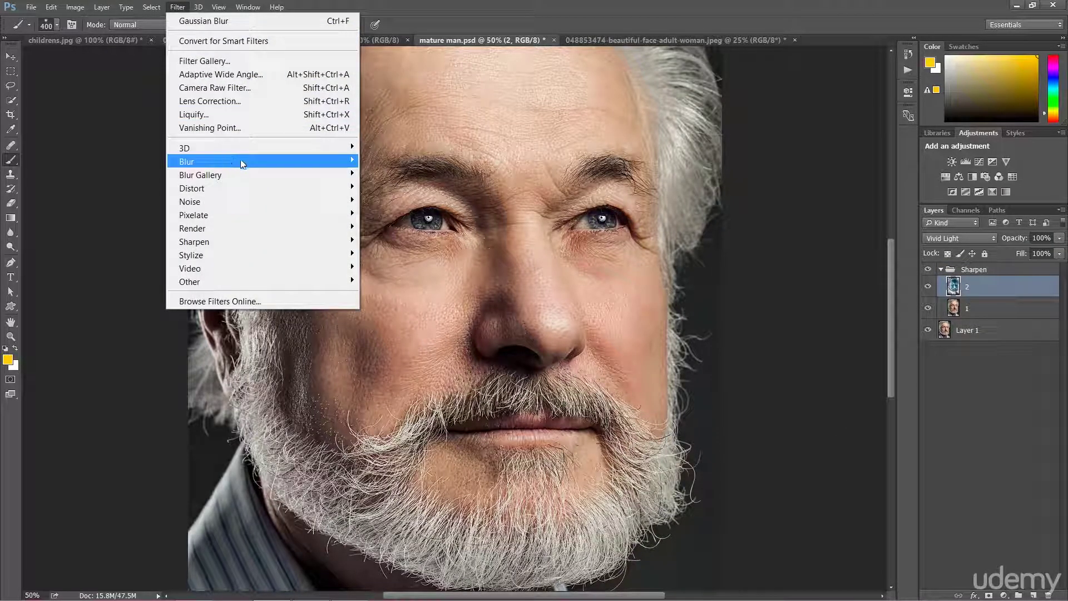
pyautogui.moveTo(241, 160)
pyautogui.click(393, 294)
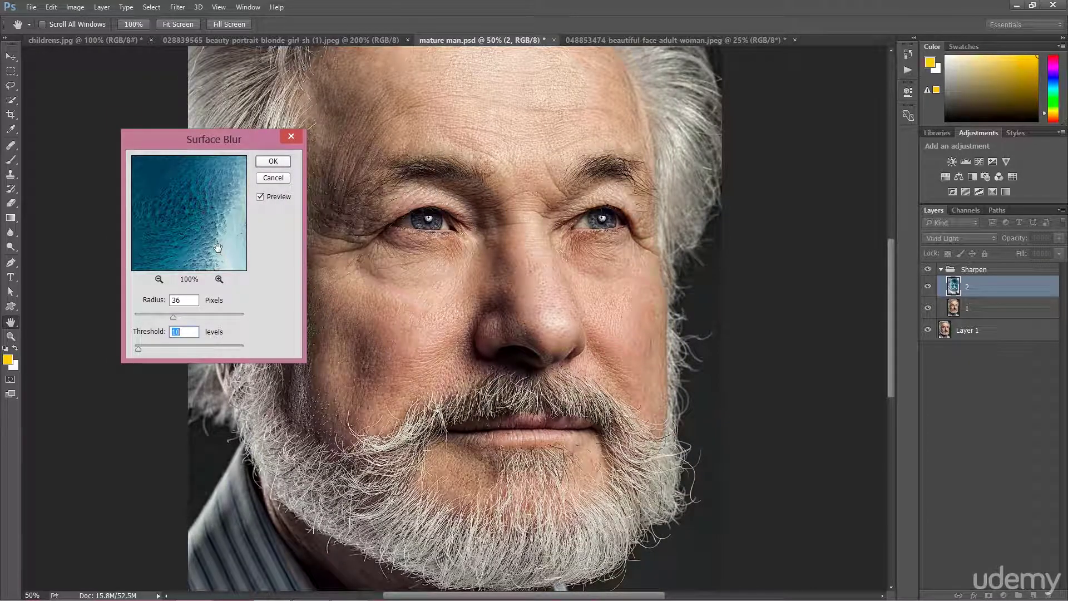
# Step: Apply the Surface Blur to layer 2 with a radius of 29 pixels and a threshold of 14 levels
pyautogui.moveTo(209, 138); pyautogui.dragTo(124, 97)
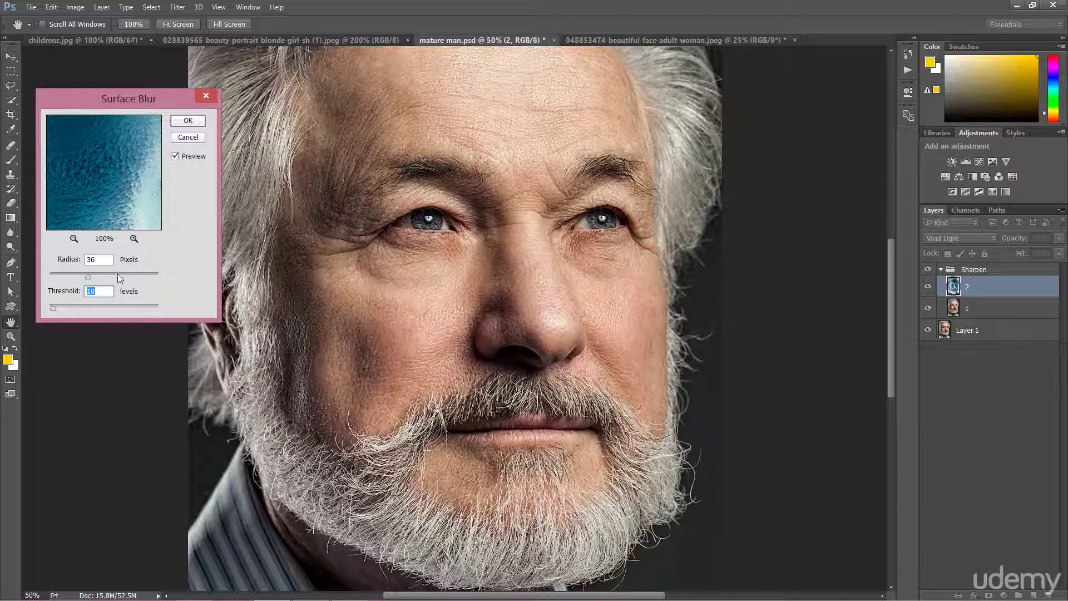
pyautogui.moveTo(121, 273)
pyautogui.mouseDown()
pyautogui.moveTo(151, 275)
pyautogui.moveTo(76, 274)
pyautogui.moveTo(102, 276)
pyautogui.mouseUp()
pyautogui.moveTo(53, 308); pyautogui.dragTo(90, 308)
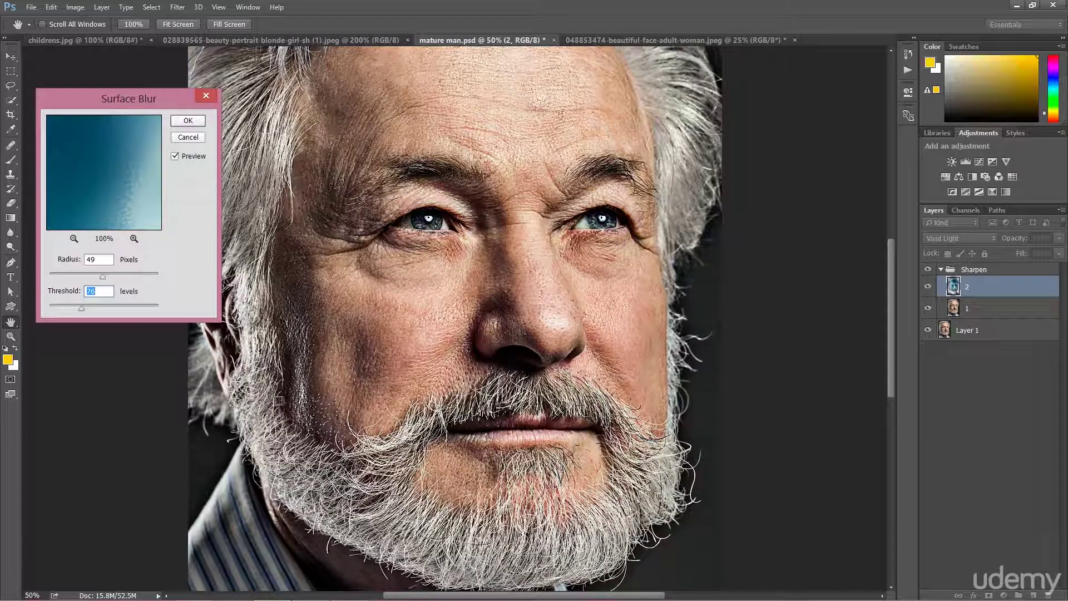
pyautogui.moveTo(73, 302); pyautogui.dragTo(60, 313)
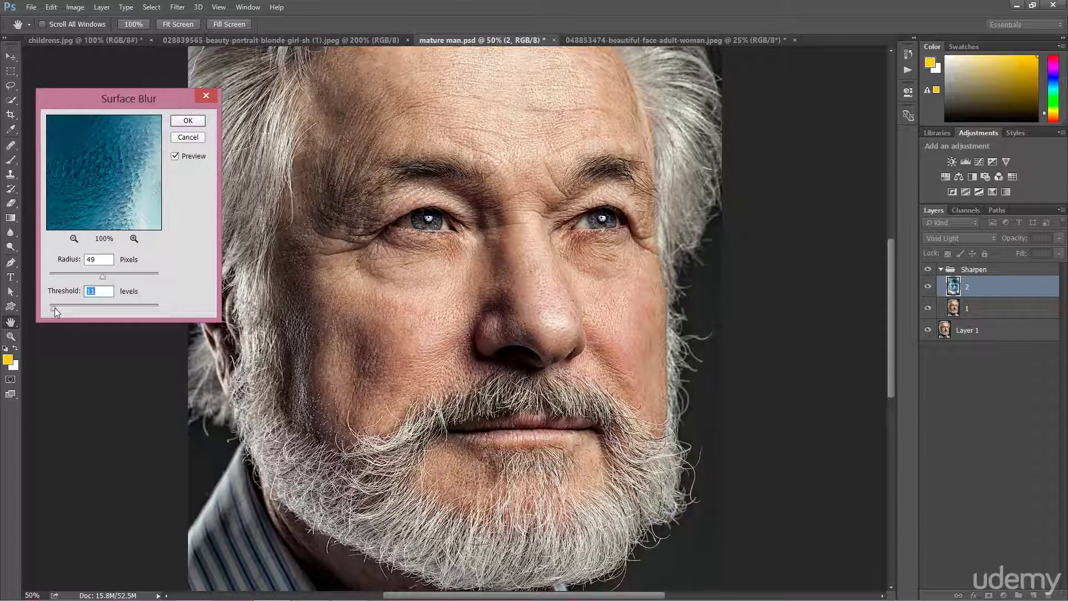
pyautogui.moveTo(55, 313); pyautogui.dragTo(57, 312)
pyautogui.moveTo(103, 276); pyautogui.dragTo(80, 276)
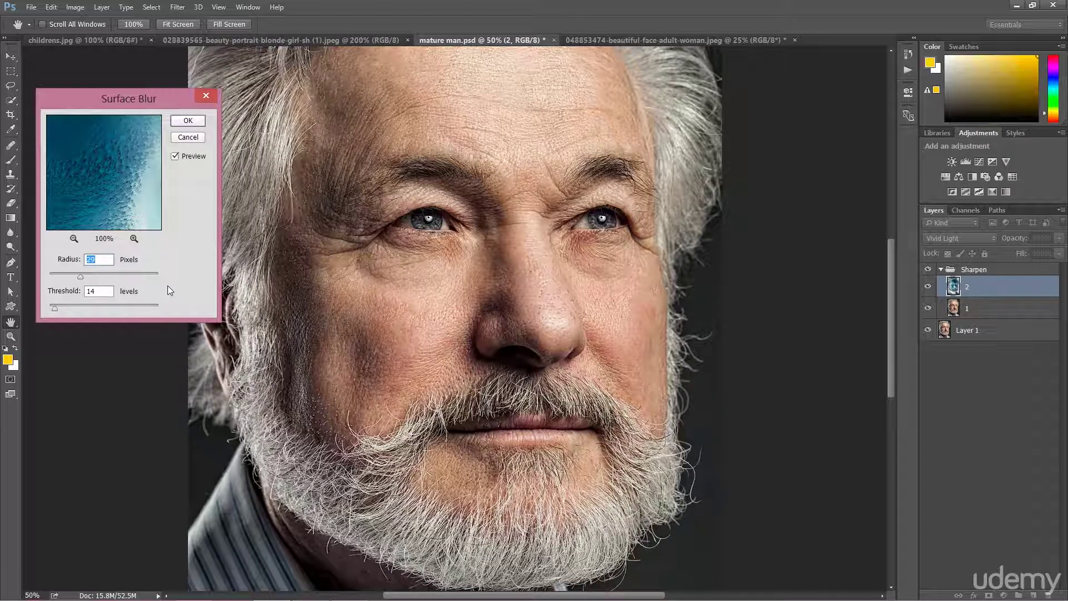
pyautogui.click(186, 123)
pyautogui.press('b')
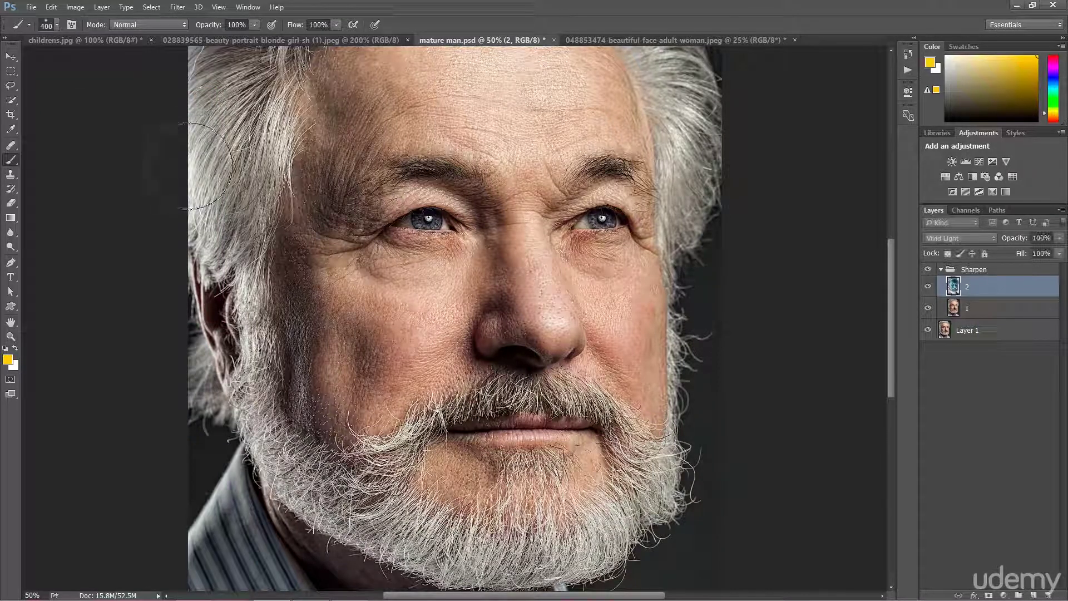
# Step: Compare the portrait with the collapsed Sharpen group hidden and shown, and expand the group again
pyautogui.hotkey('alt', 'shift', 'o')
pyautogui.click(941, 270)
pyautogui.click(928, 270)
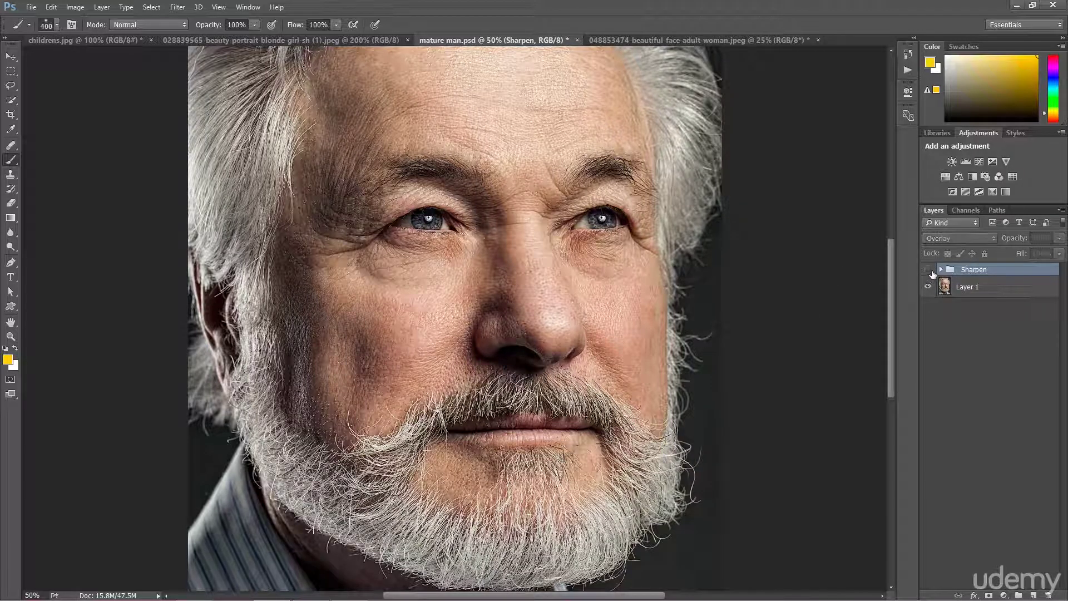
pyautogui.click(929, 271)
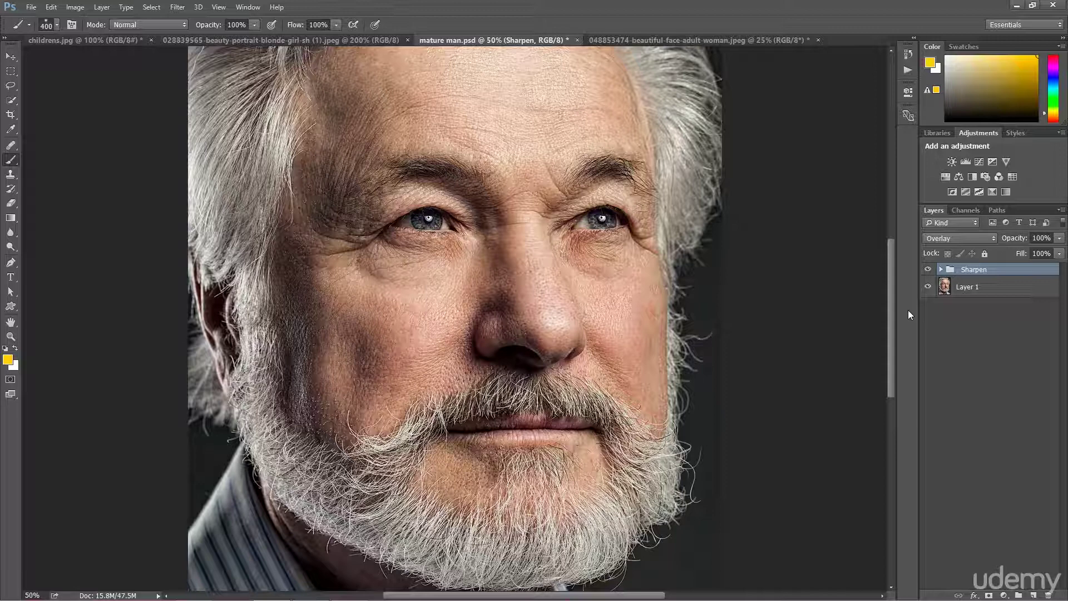
pyautogui.click(940, 271)
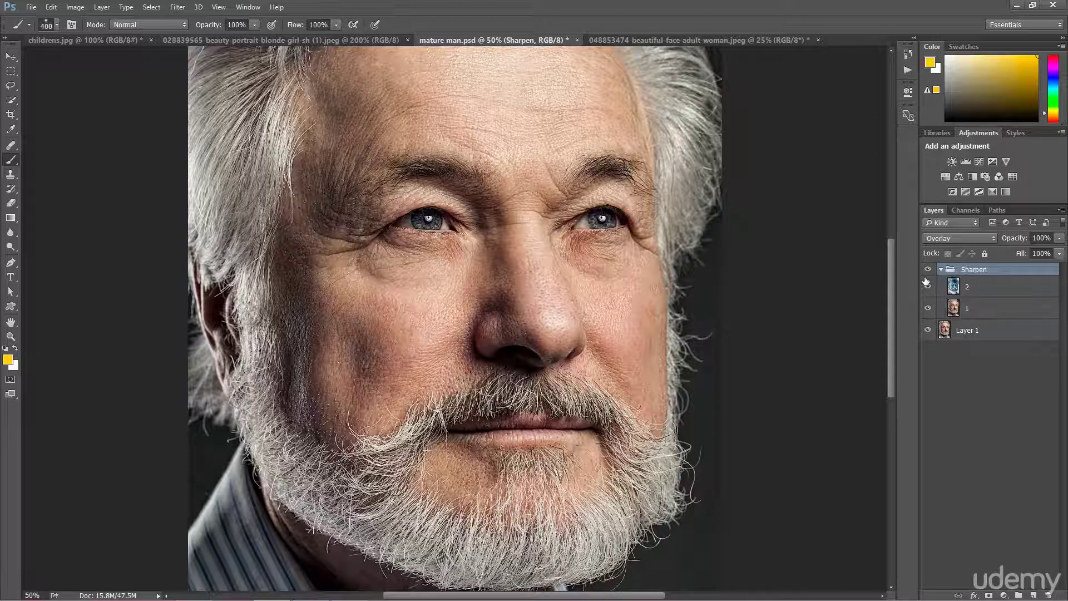